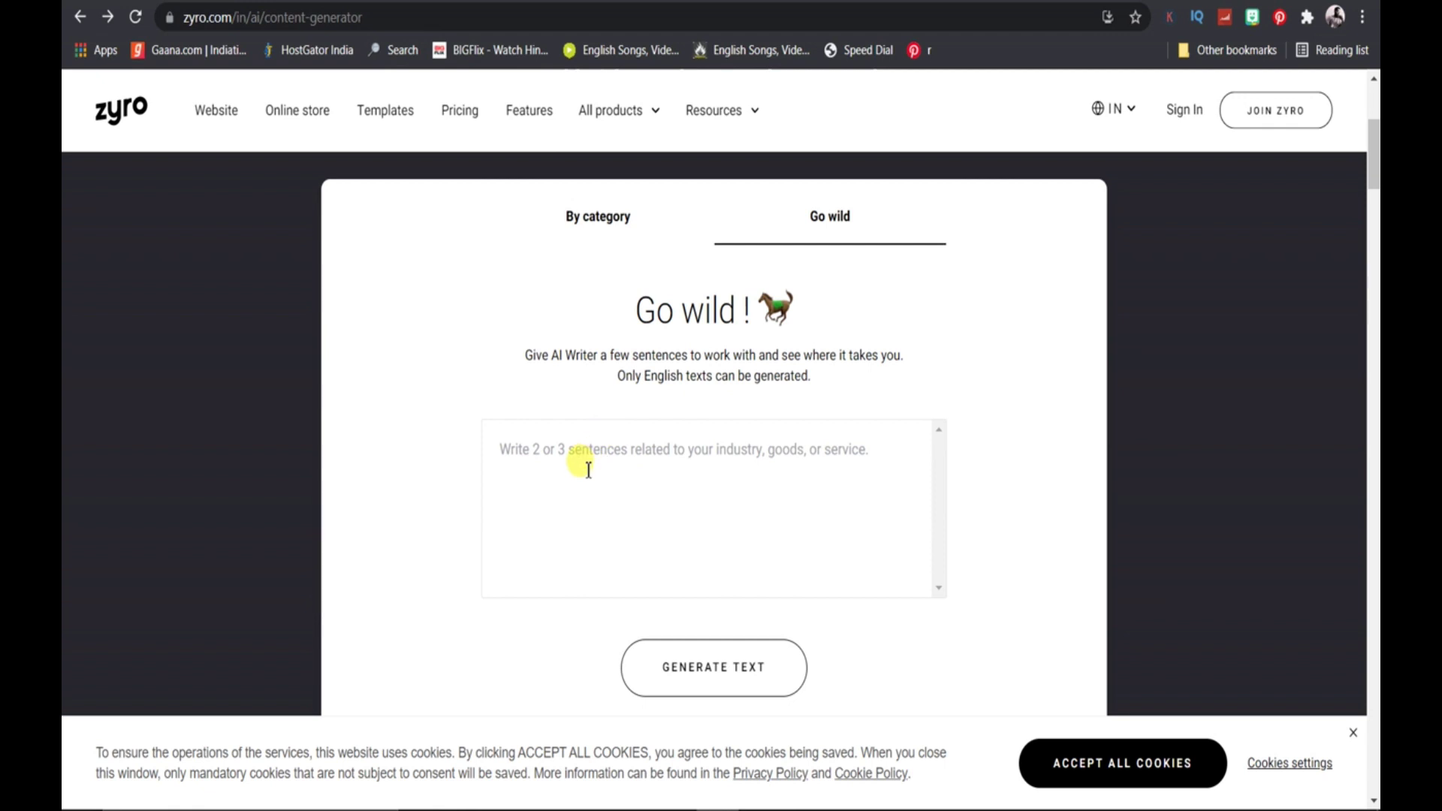
- Check the 'By category' mode, then return to 'Go wild' and focus the prompt box
click(602, 220)
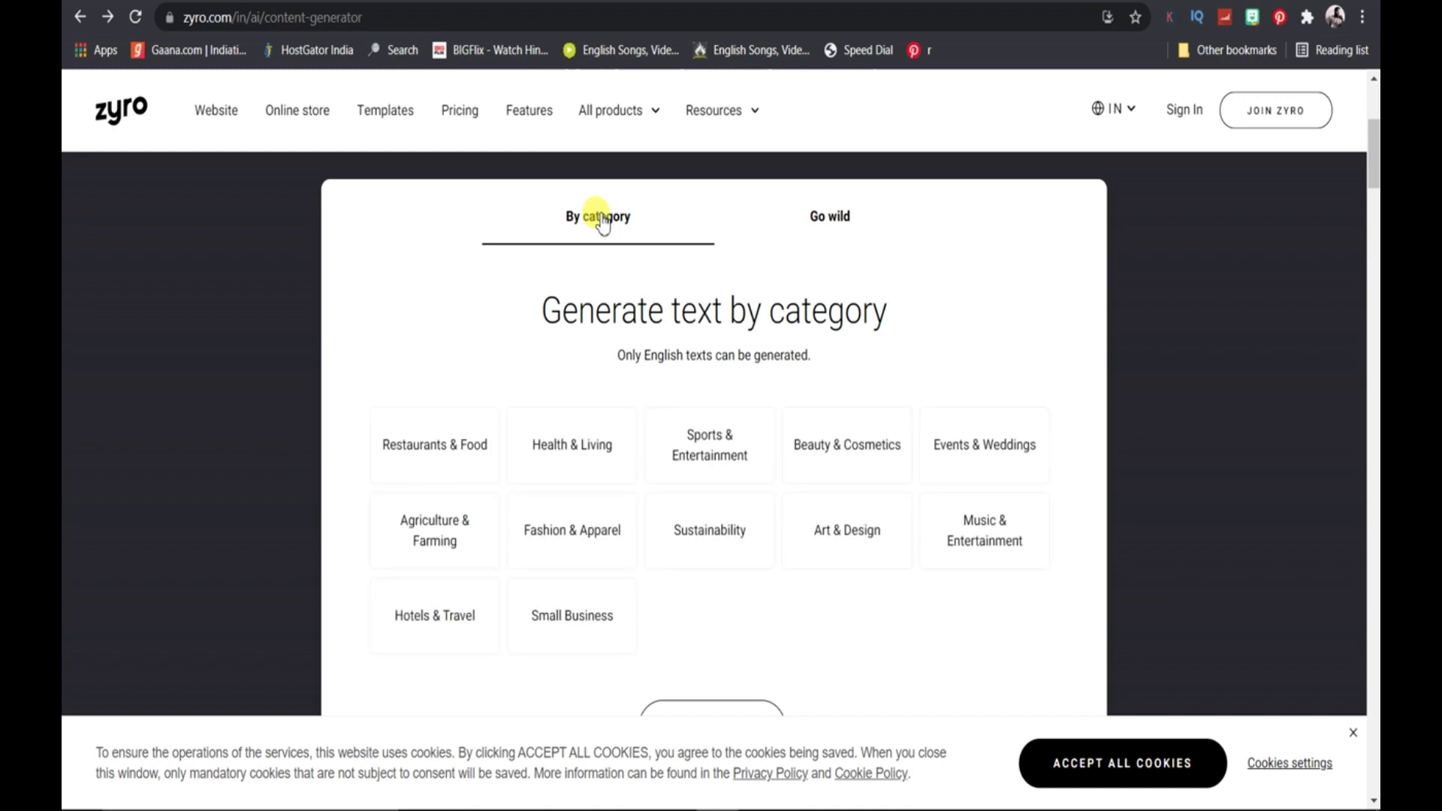
click(825, 232)
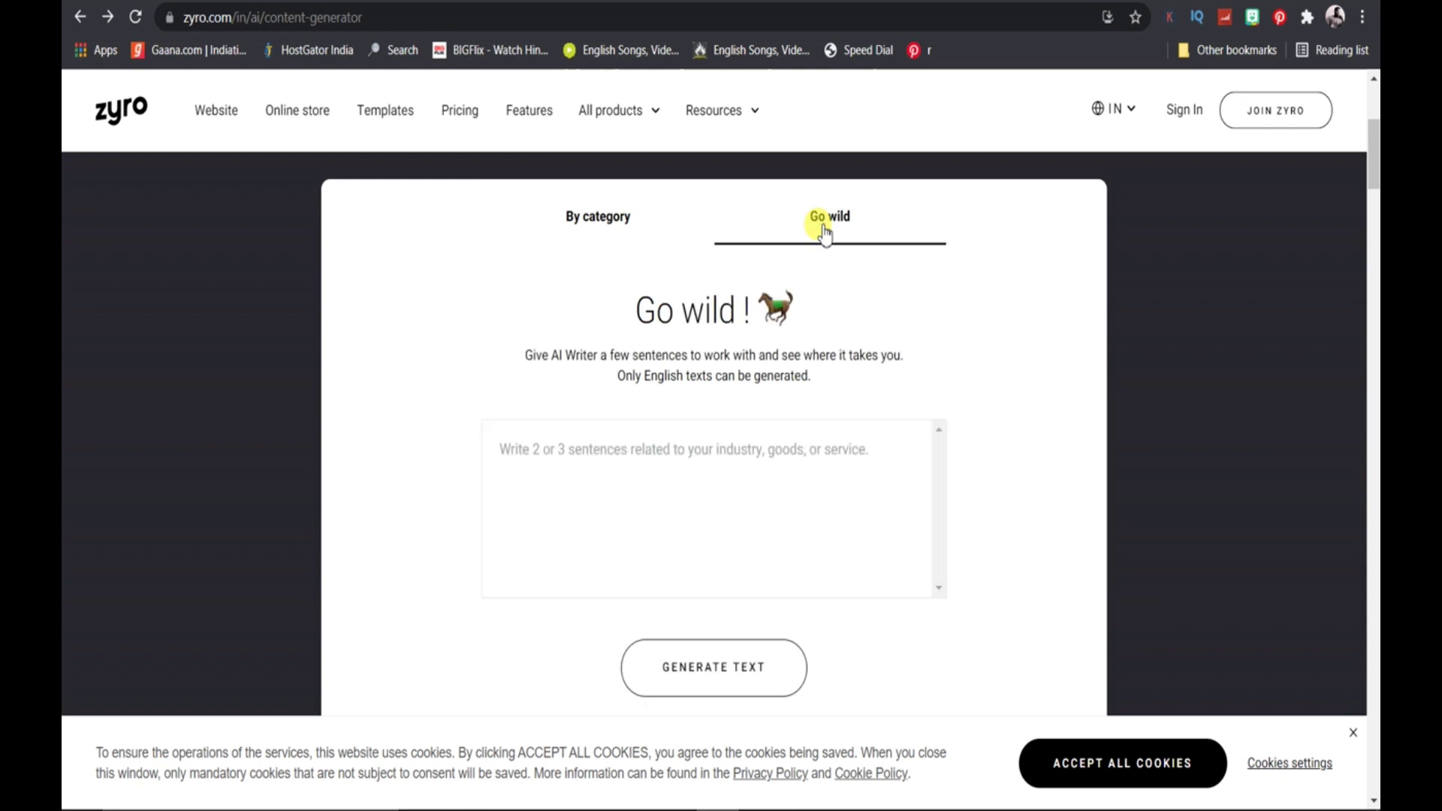
click(690, 450)
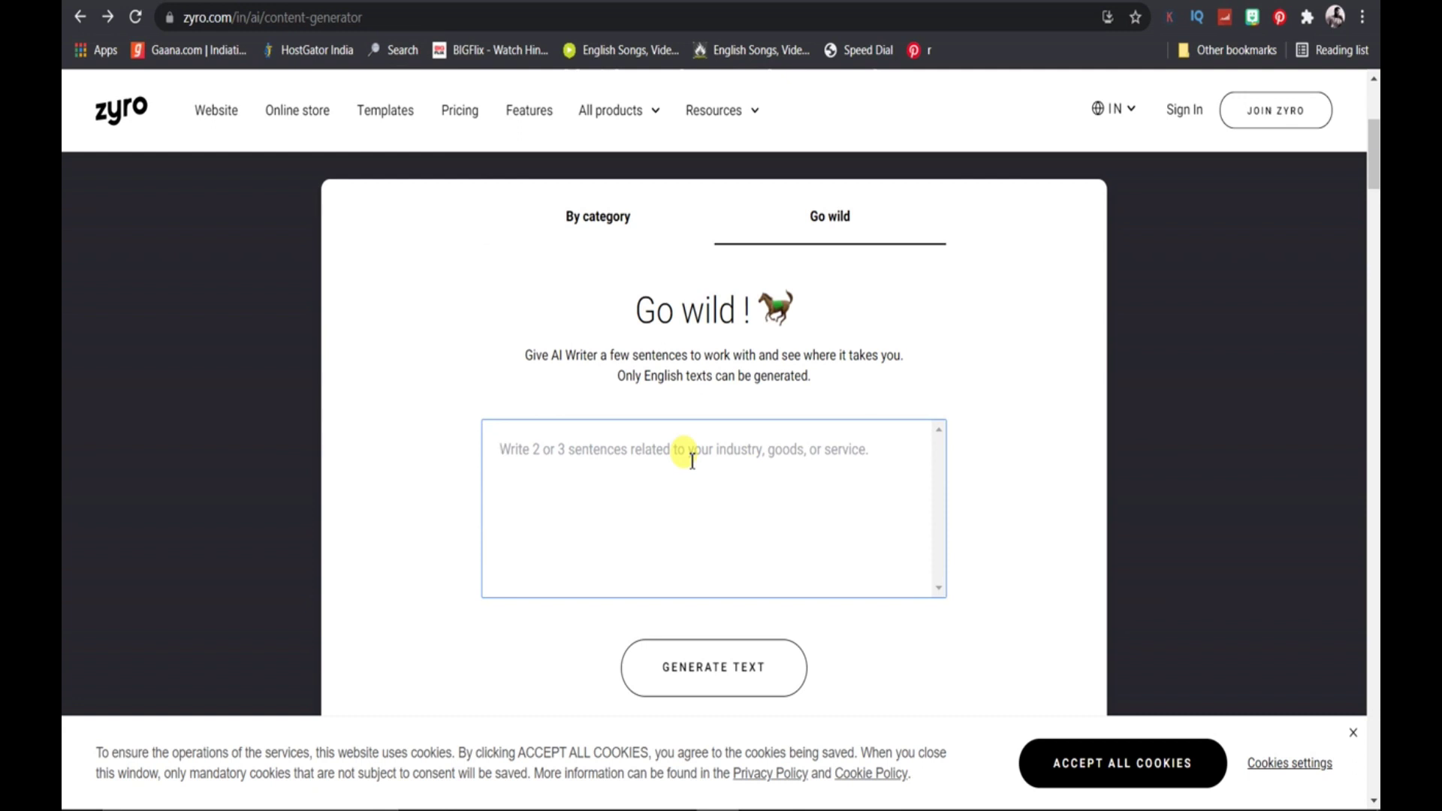
text(ho)
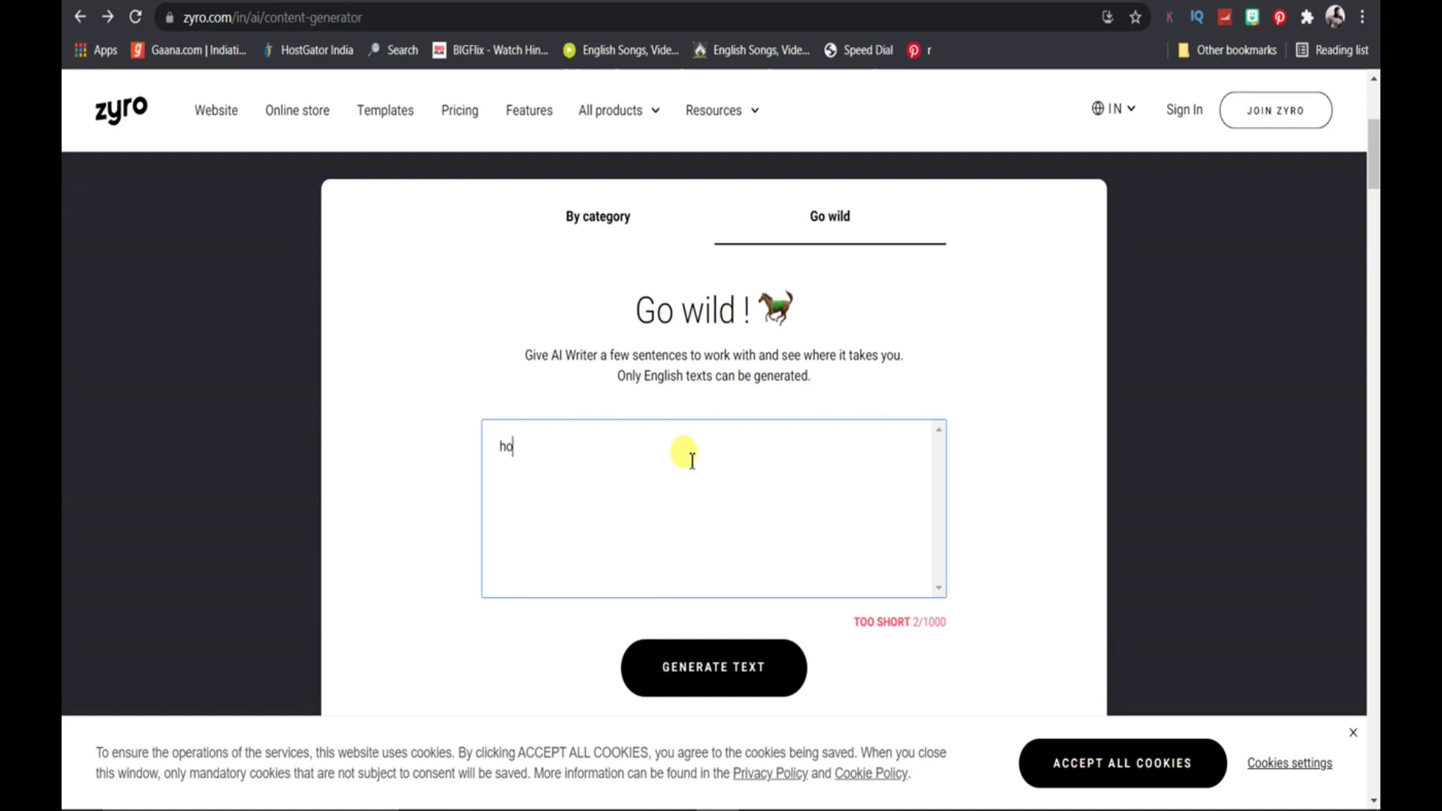
text(w to lo)
text(se wei)
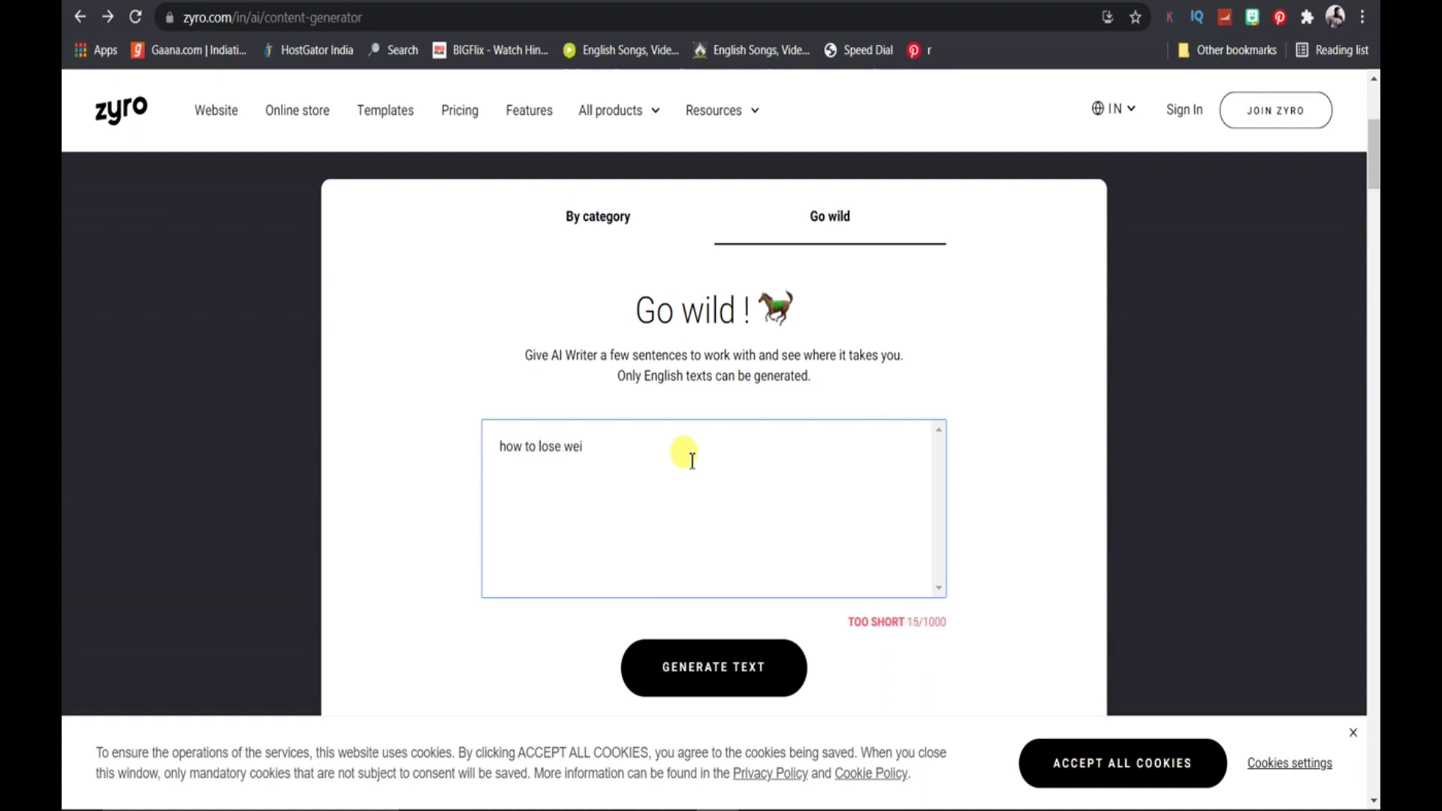
text(ght fa)
text(st in 2)
text(021)
- Generate text for 'how to lose weight fast in 2021' to get Result 1 and Result 2
click(690, 671)
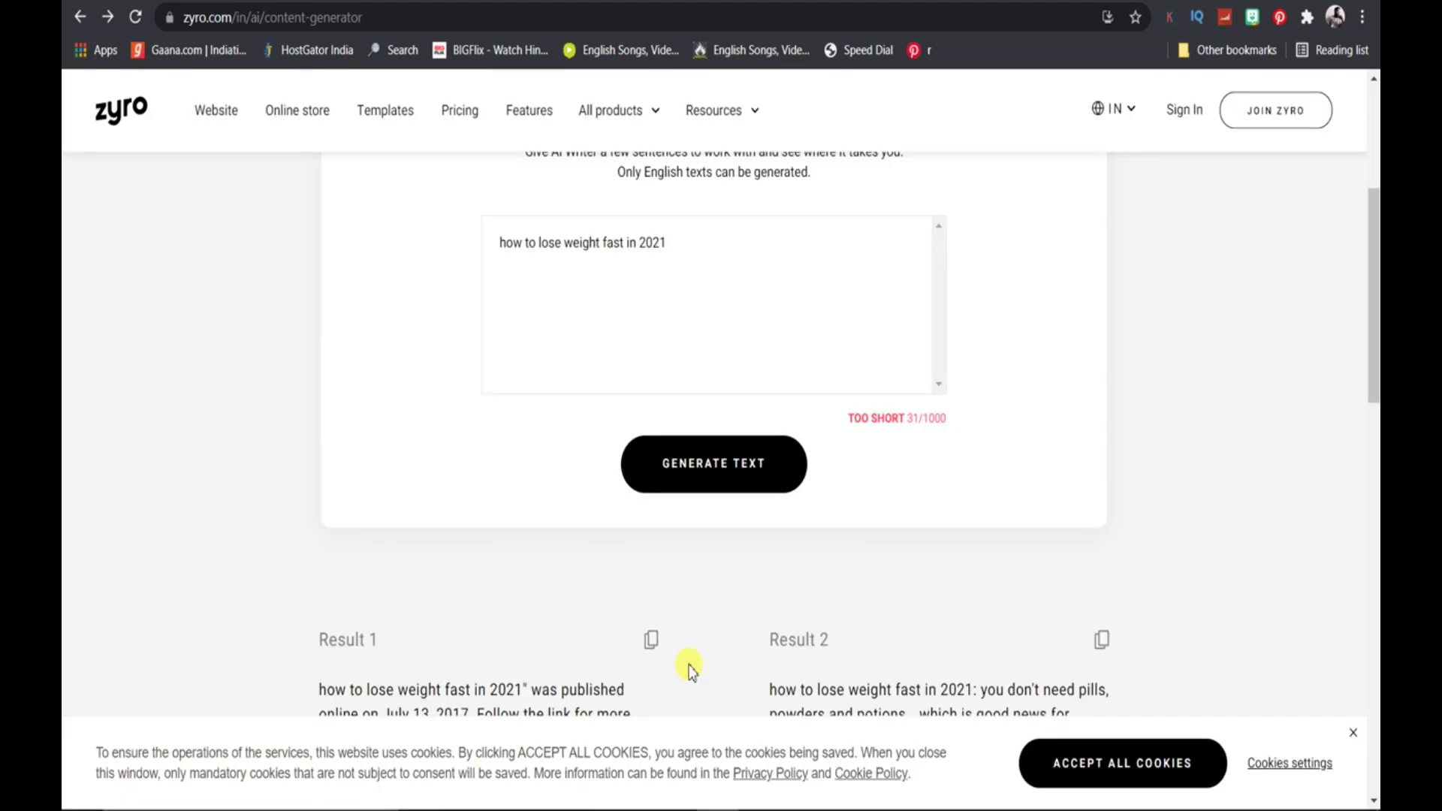
scroll(688, 667, down, 2)
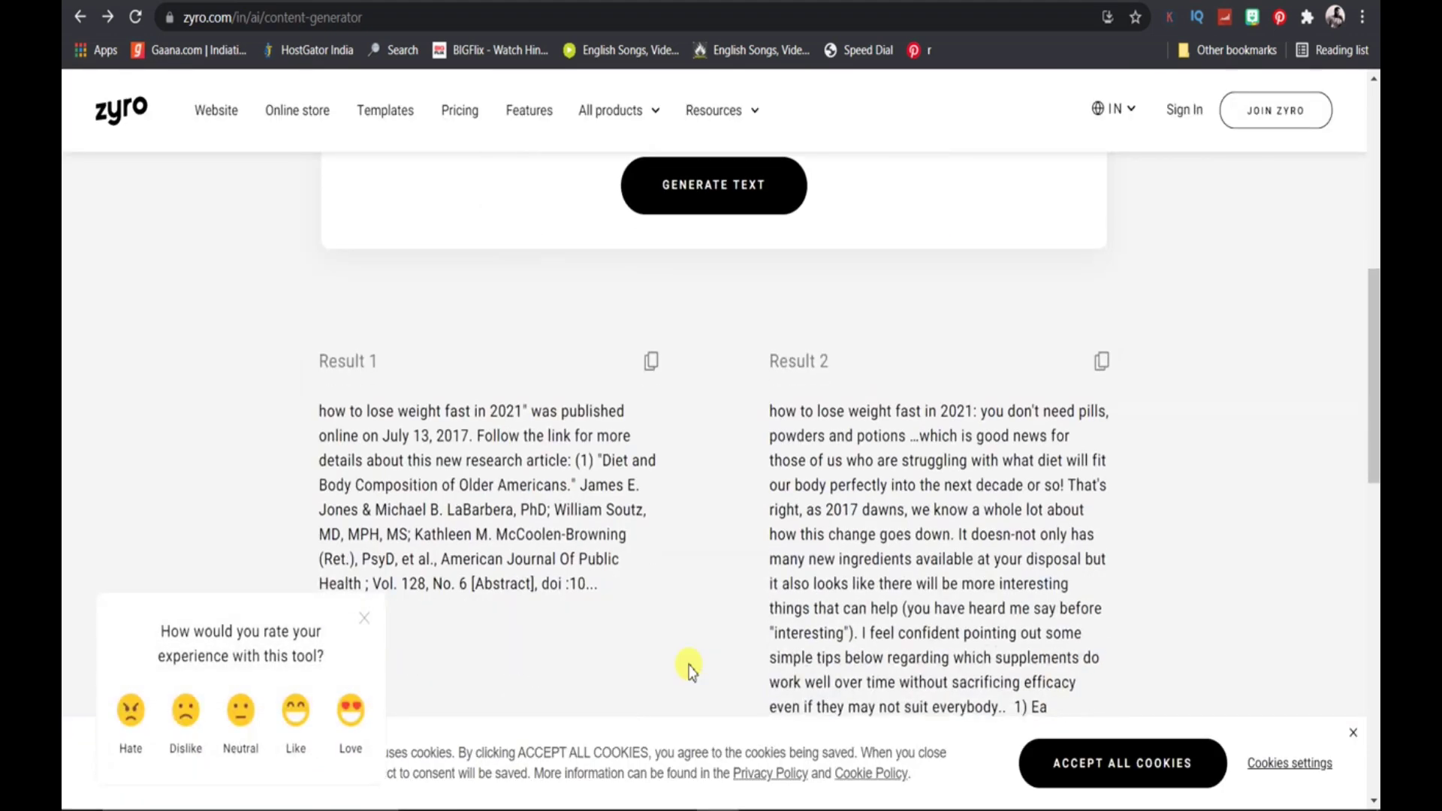
scroll(687, 667, down, 2)
scroll(950, 283, up, 1)
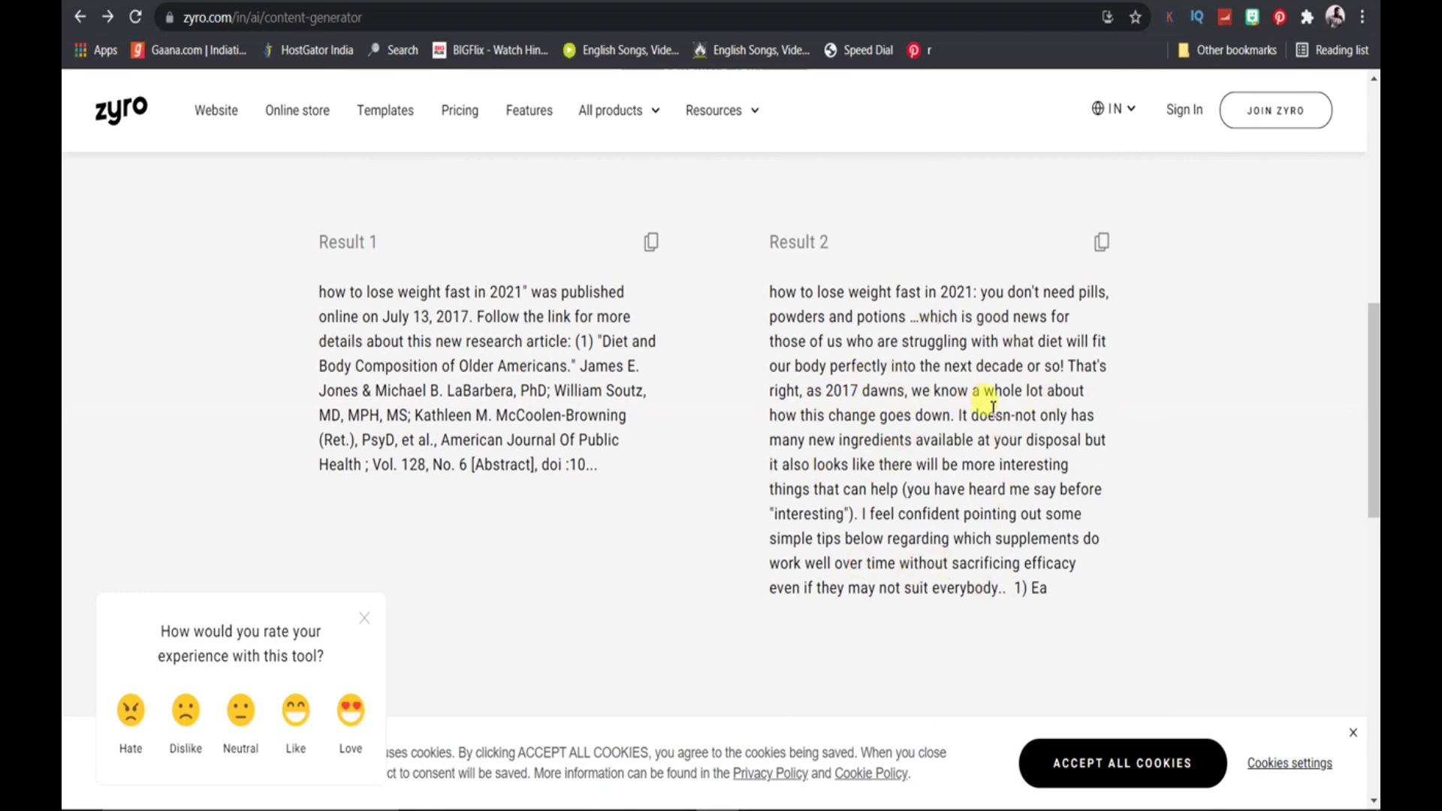
scroll(980, 400, down, 5)
scroll(991, 415, down, 2)
scroll(992, 414, down, 2)
scroll(992, 411, up, 5)
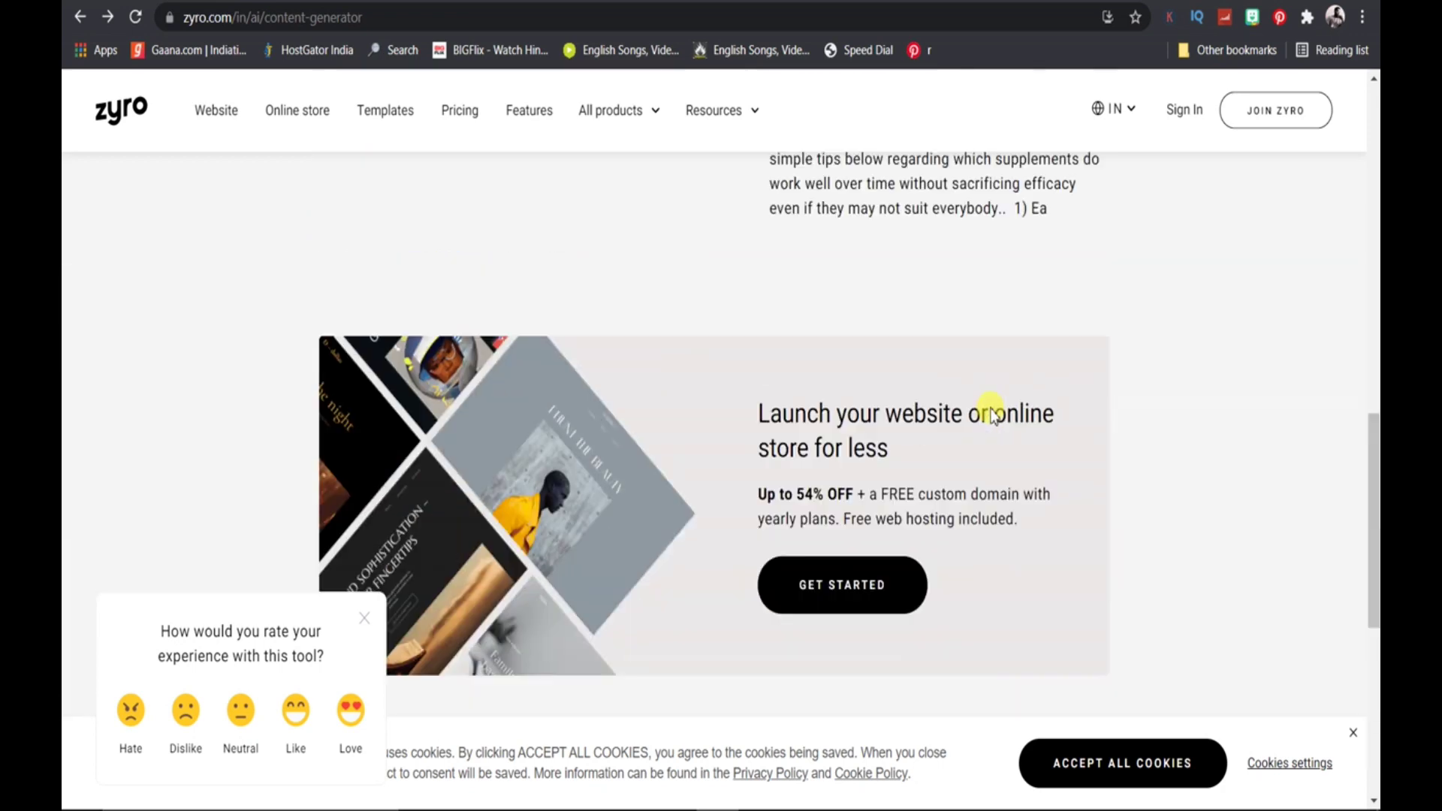
scroll(992, 410, up, 2)
scroll(992, 408, up, 2)
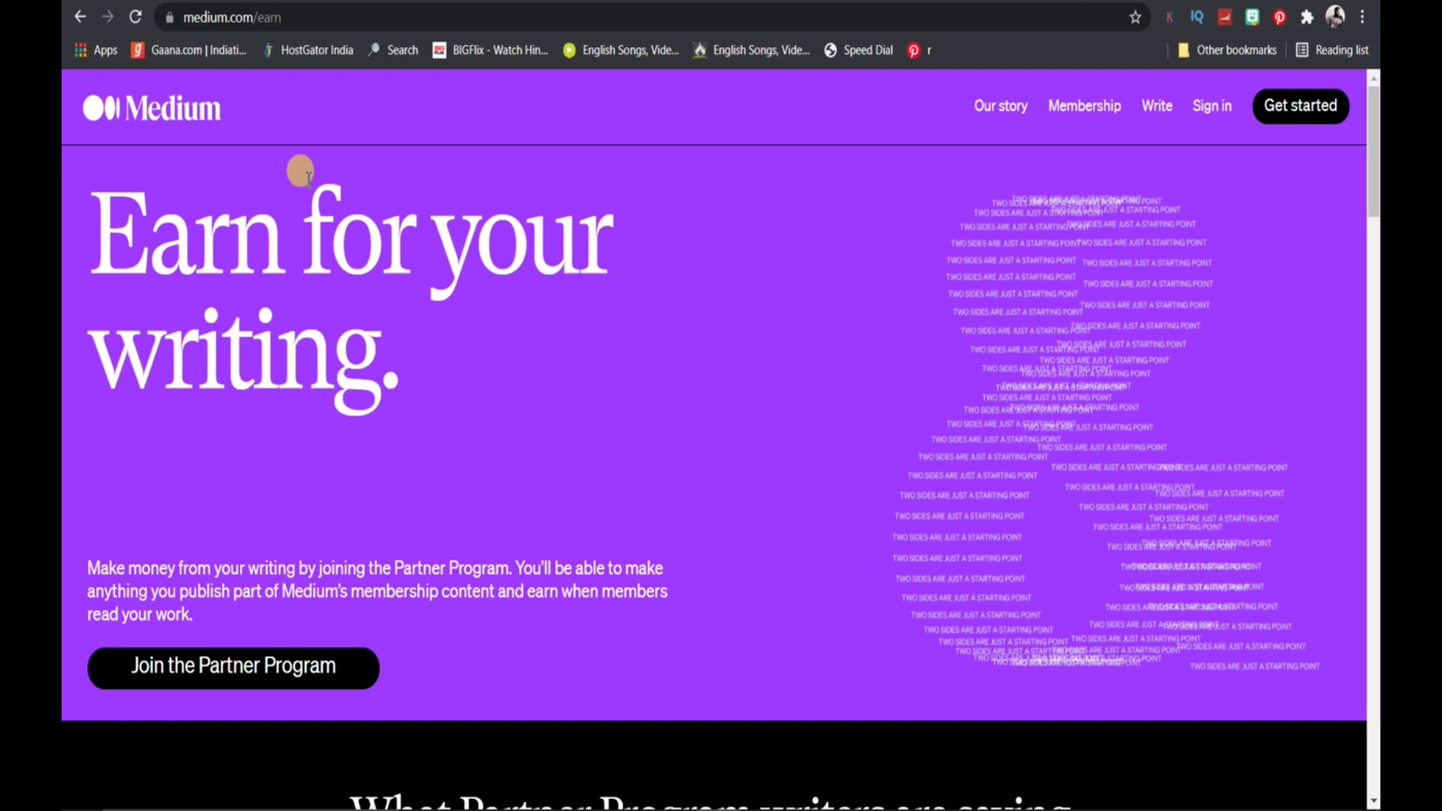
scroll(302, 172, up, 2)
scroll(302, 171, up, 2)
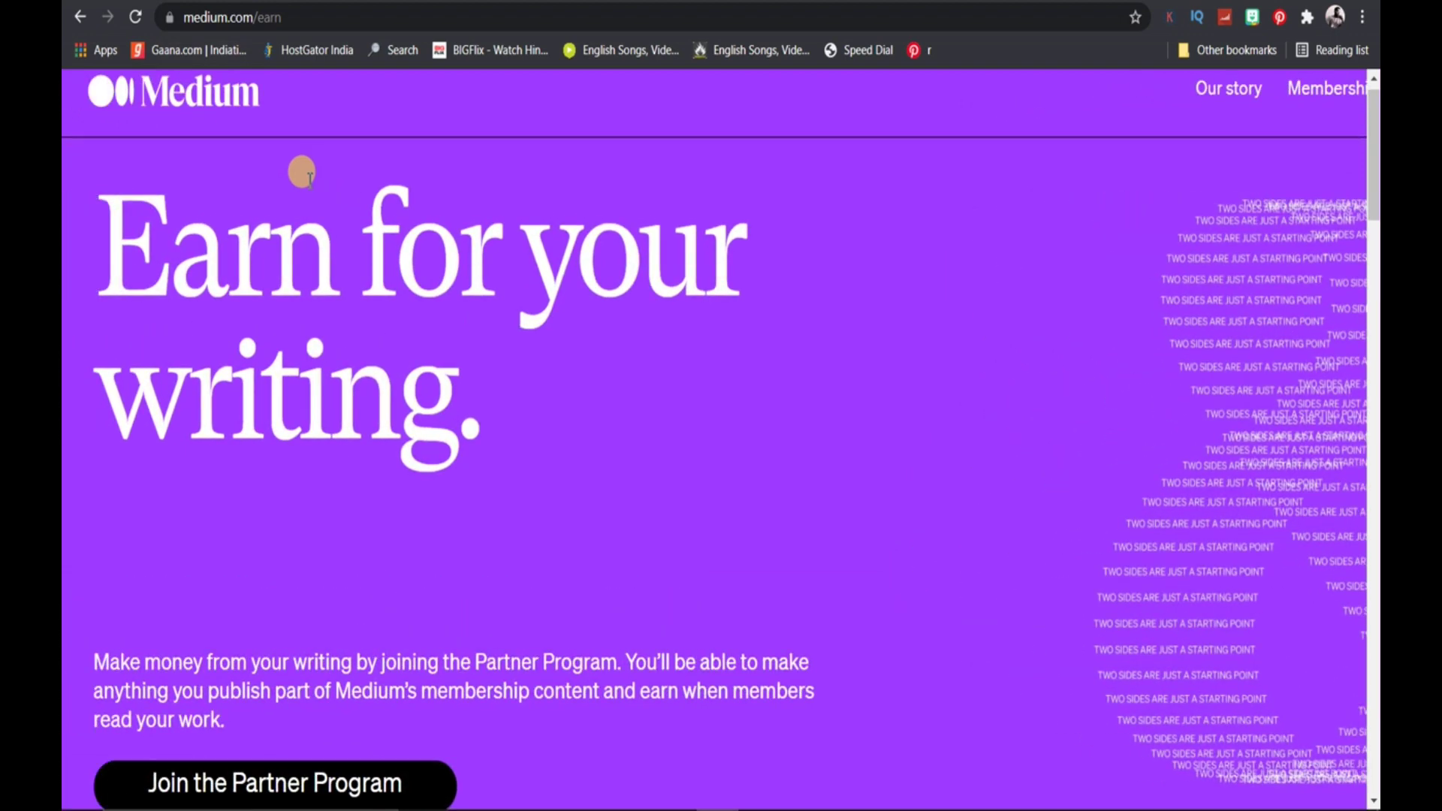
scroll(303, 171, down, 2)
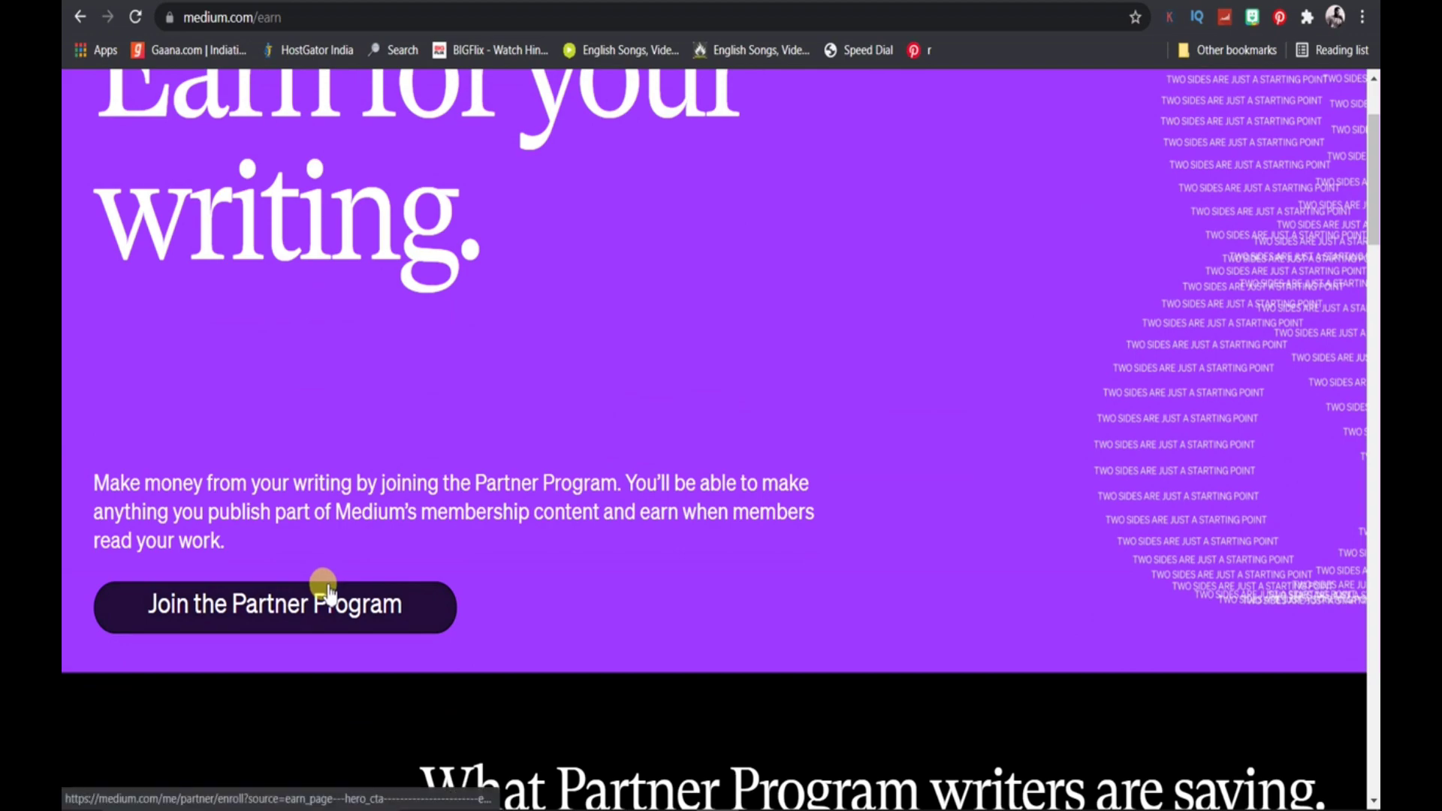
ctrl+scroll(324, 589, down, 2)
scroll(327, 584, down, 2)
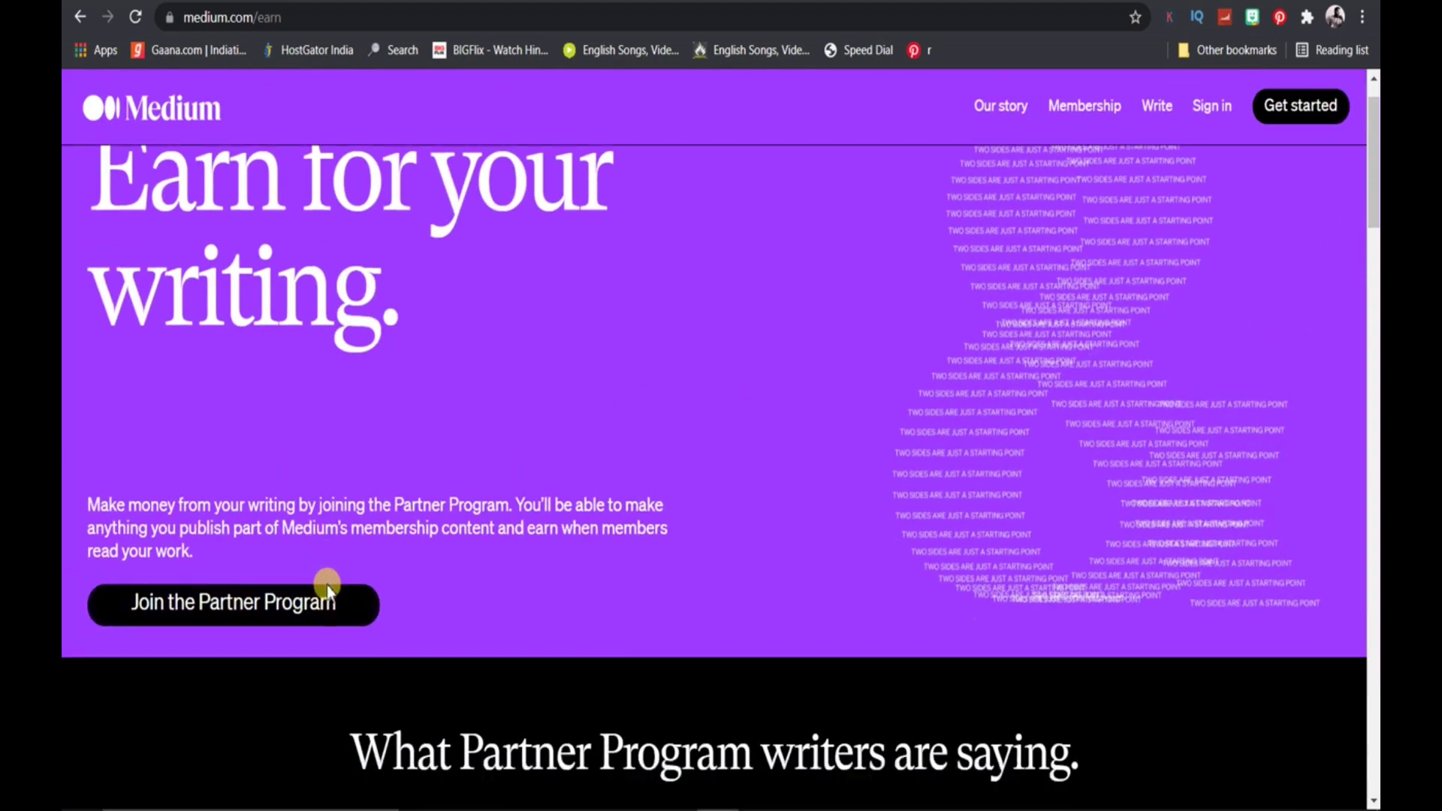
scroll(327, 585, down, 2)
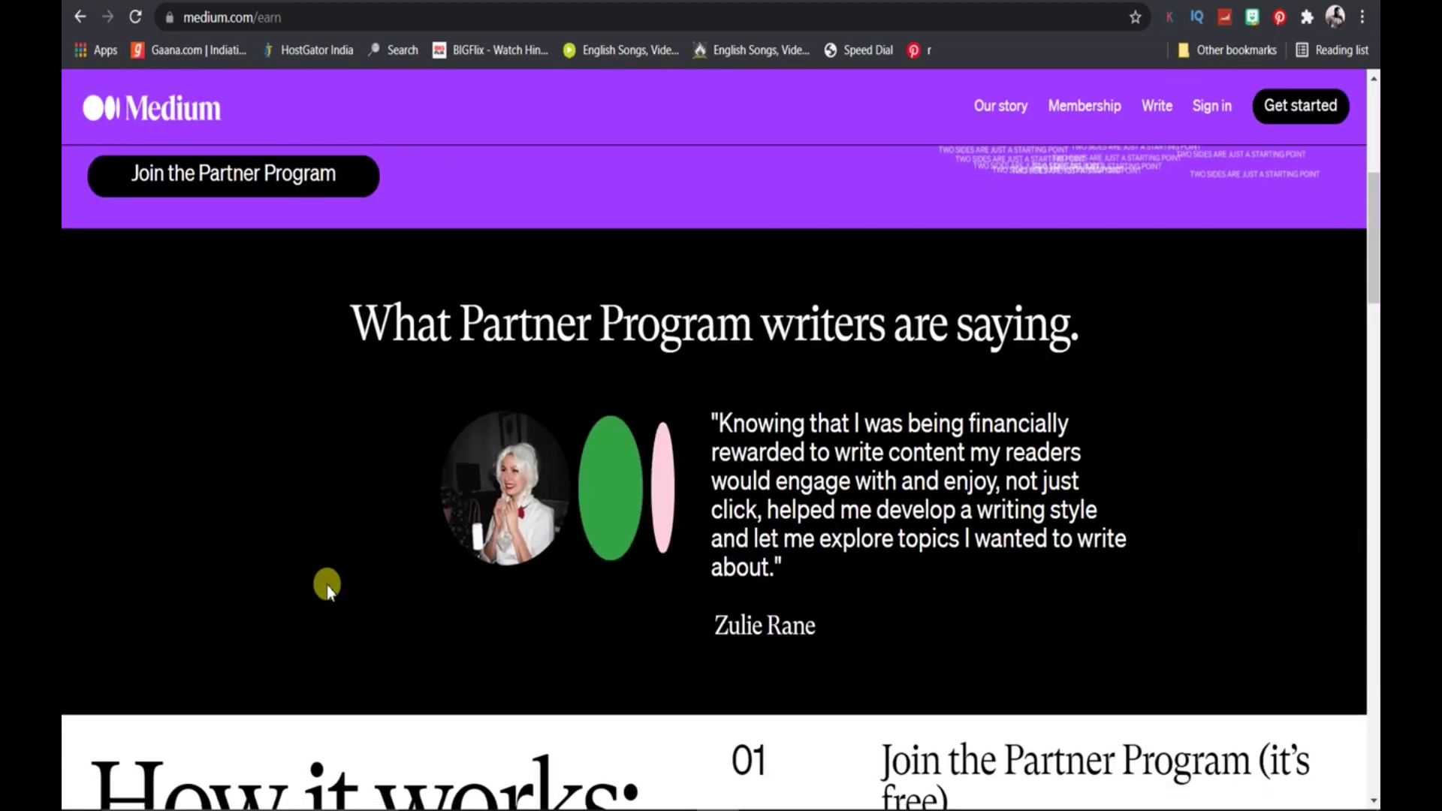
scroll(327, 585, down, 1)
scroll(327, 584, down, 1)
scroll(327, 585, down, 1)
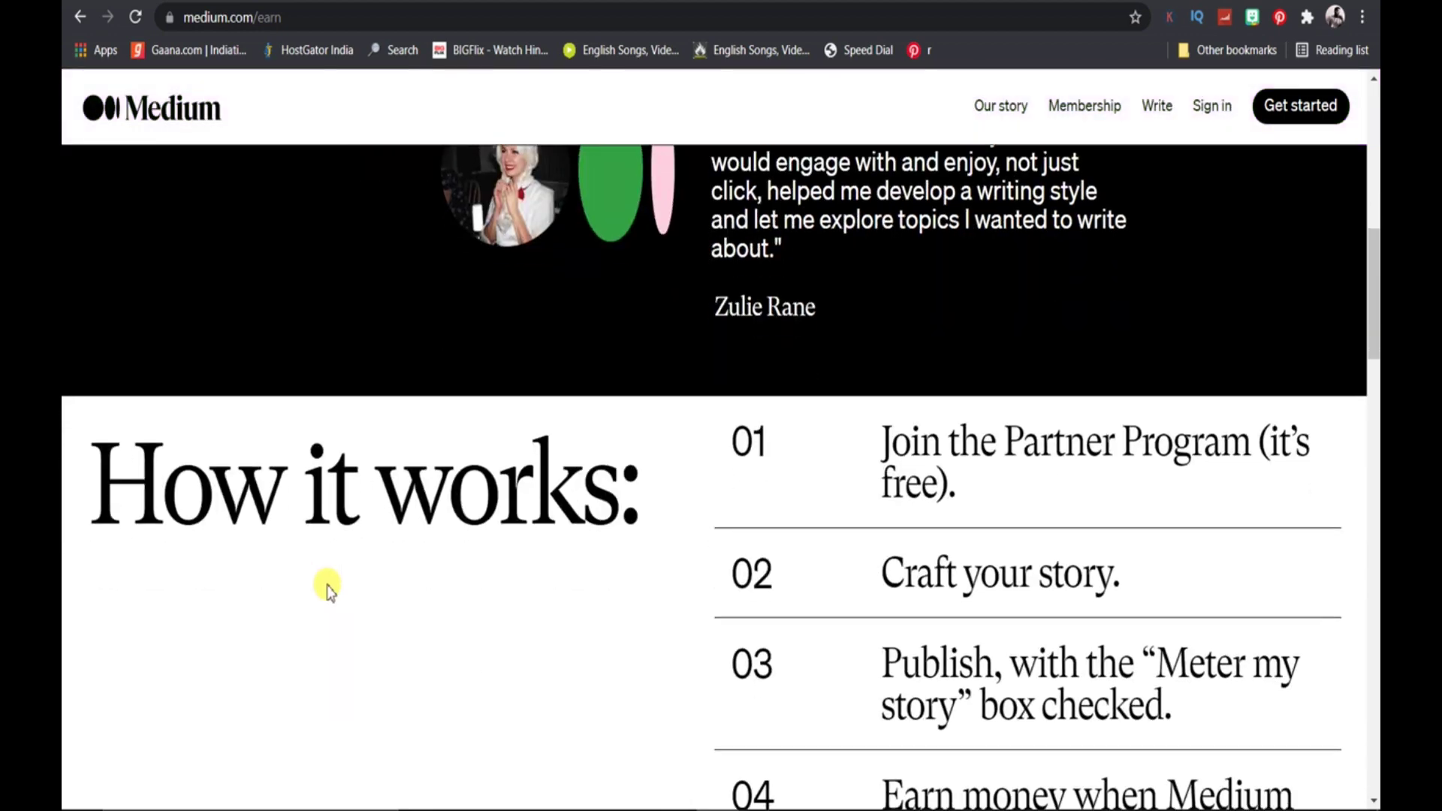
scroll(327, 588, down, 1)
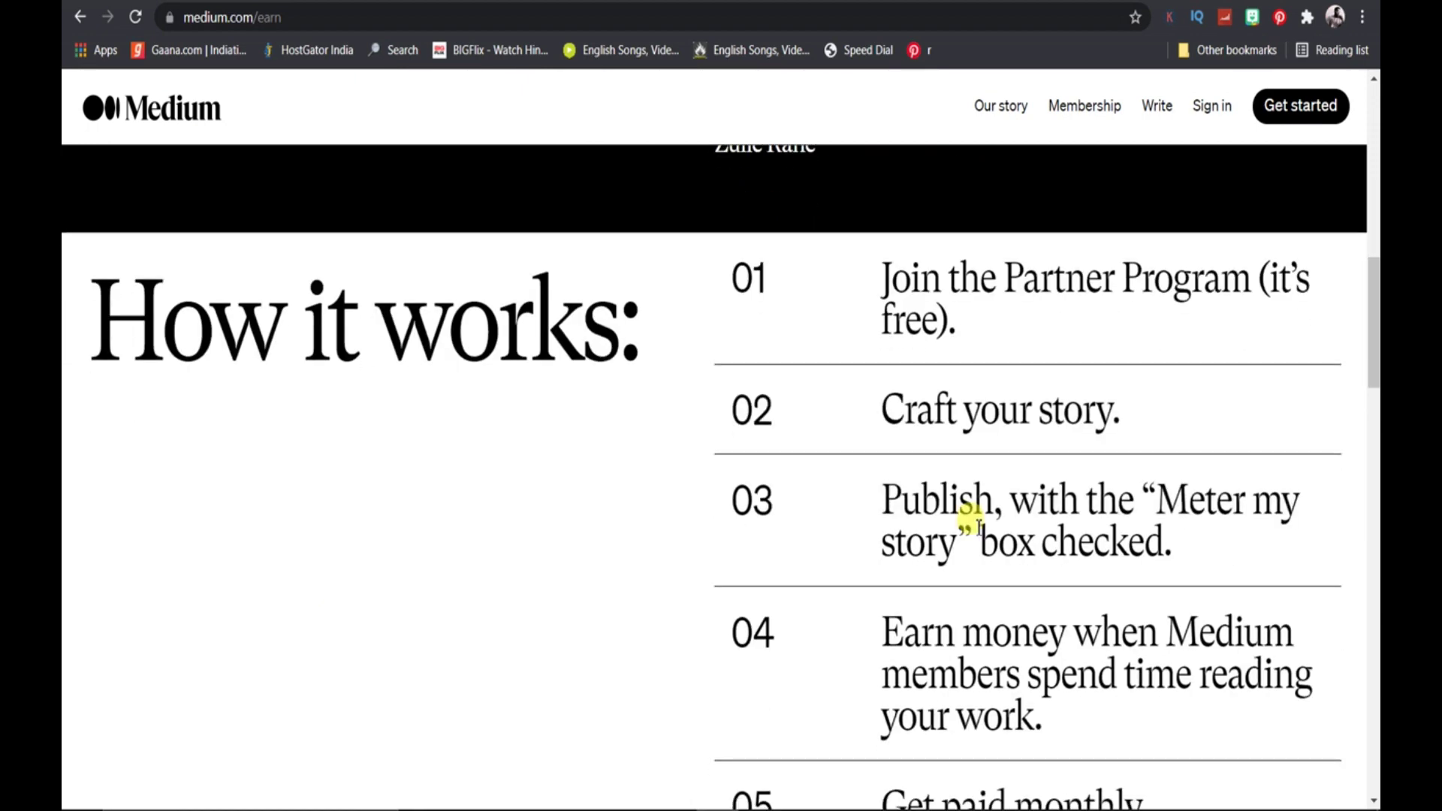
scroll(998, 790, down, 2)
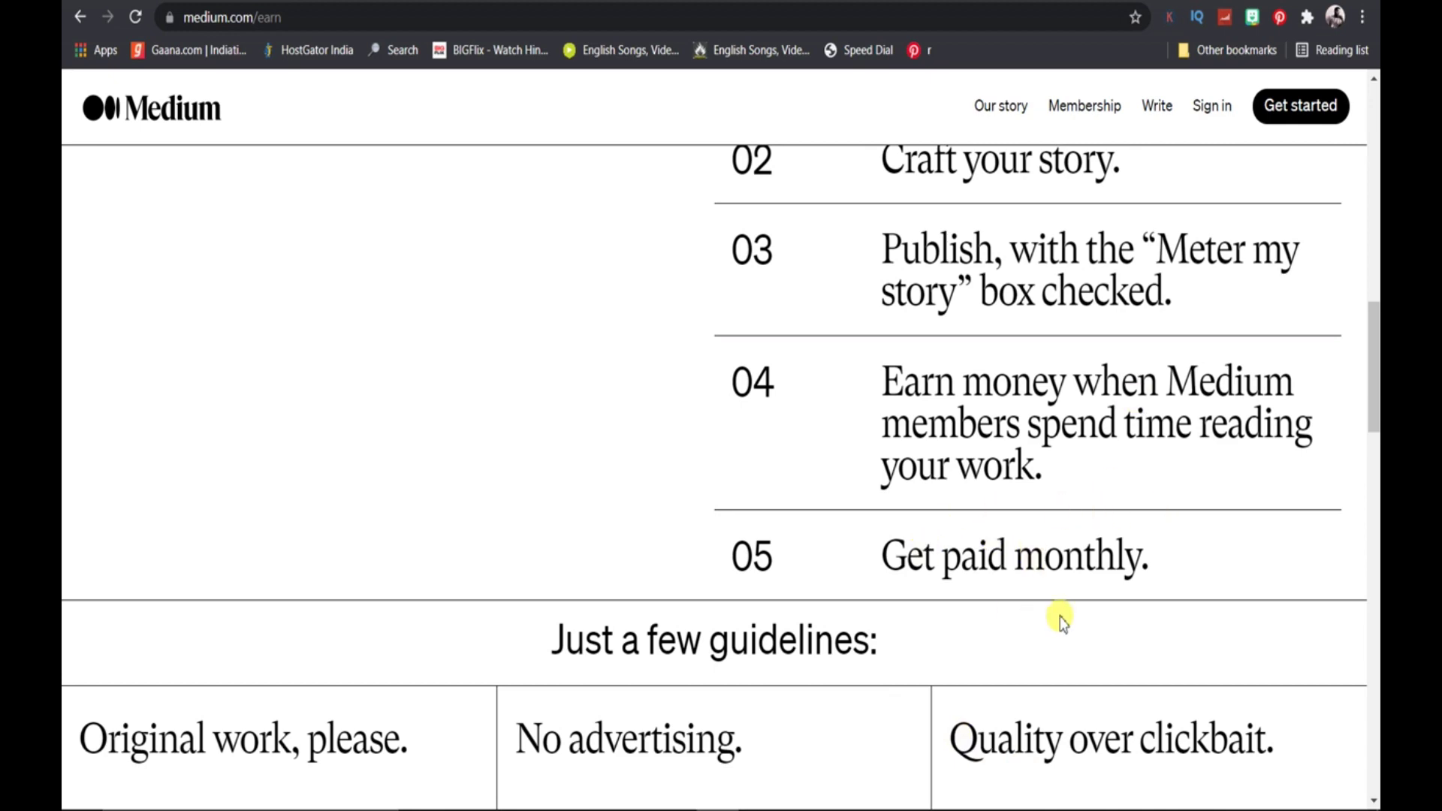
scroll(1134, 616, down, 2)
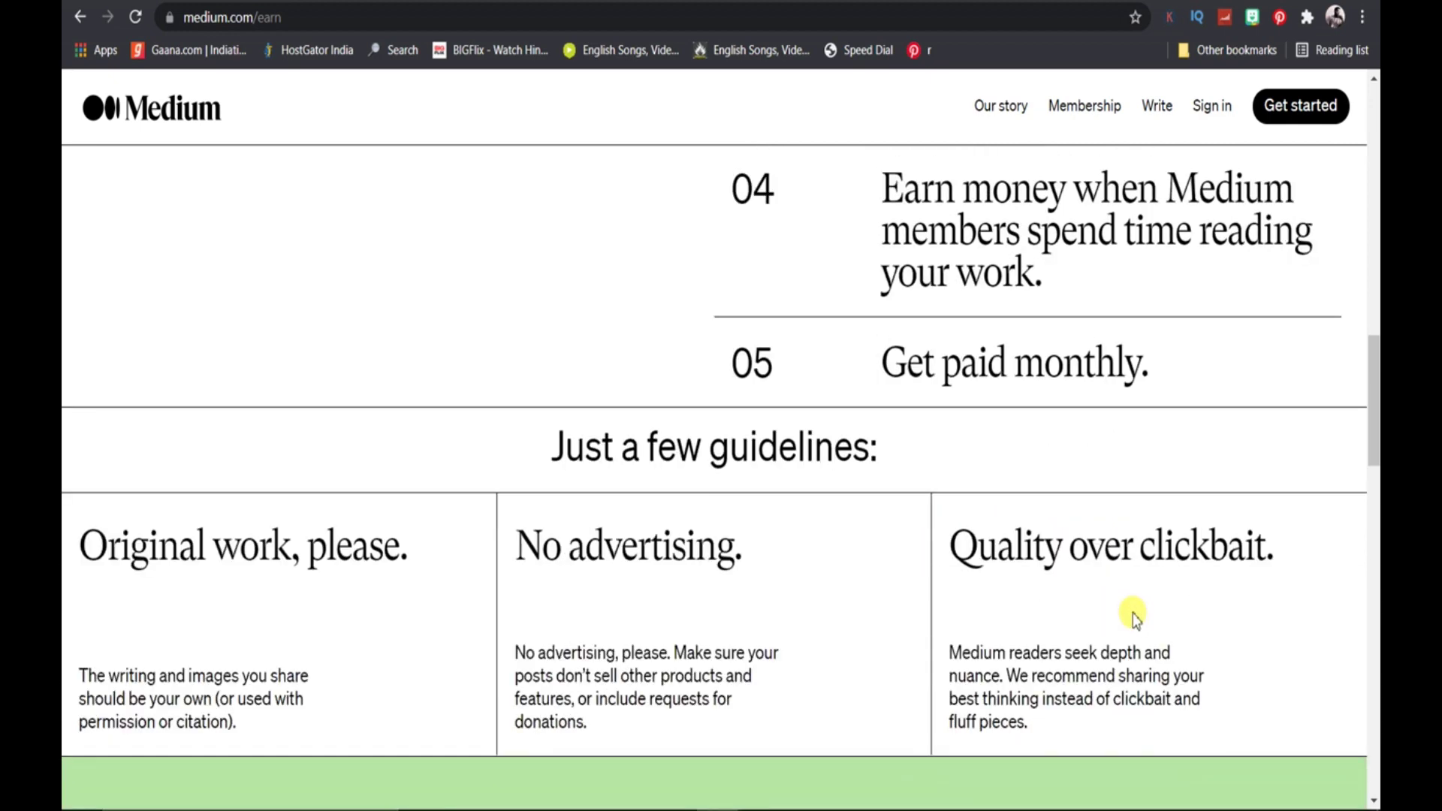
scroll(1133, 616, down, 1)
scroll(1133, 616, down, 2)
scroll(1132, 615, down, 3)
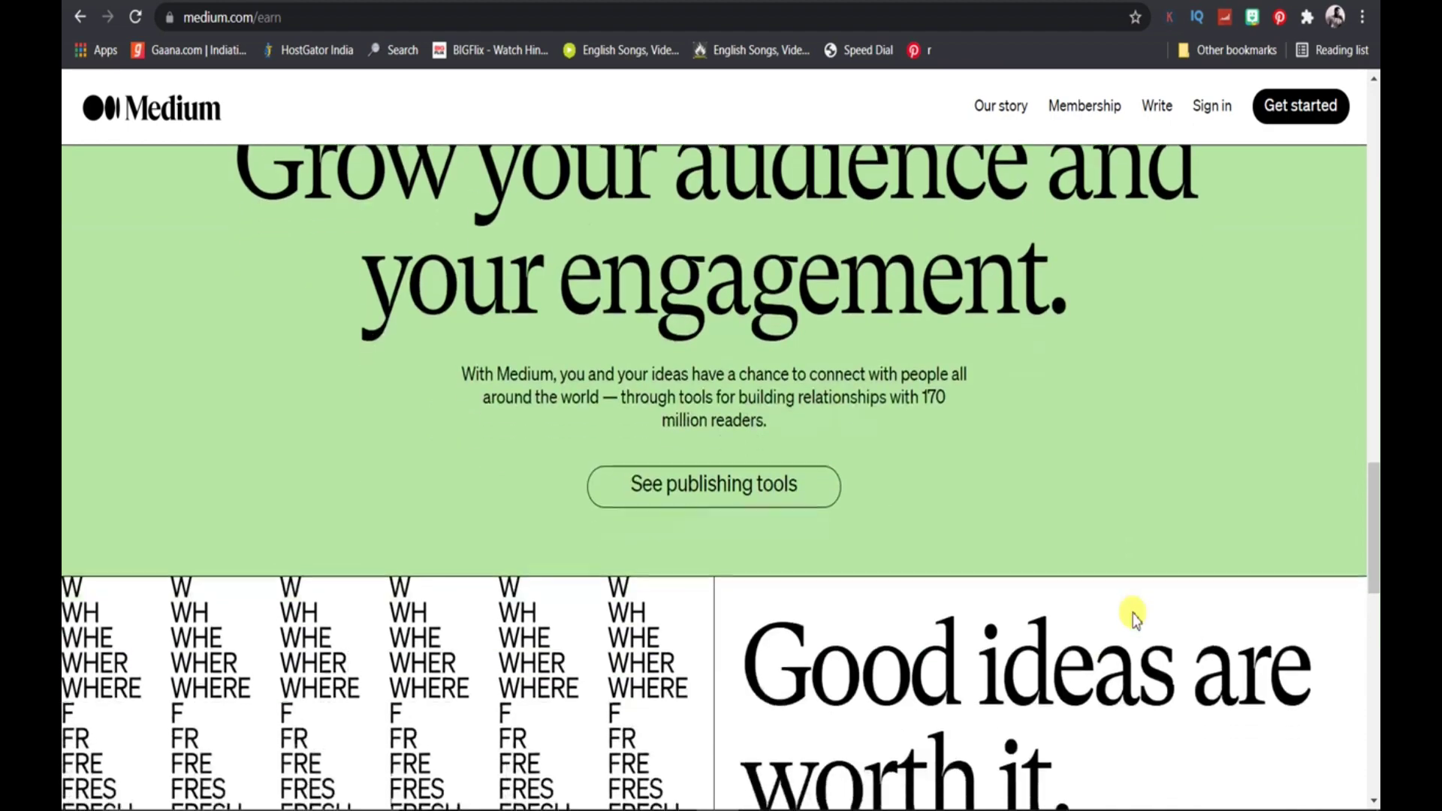
scroll(1133, 615, down, 3)
scroll(1132, 616, down, 5)
scroll(1131, 616, down, 1)
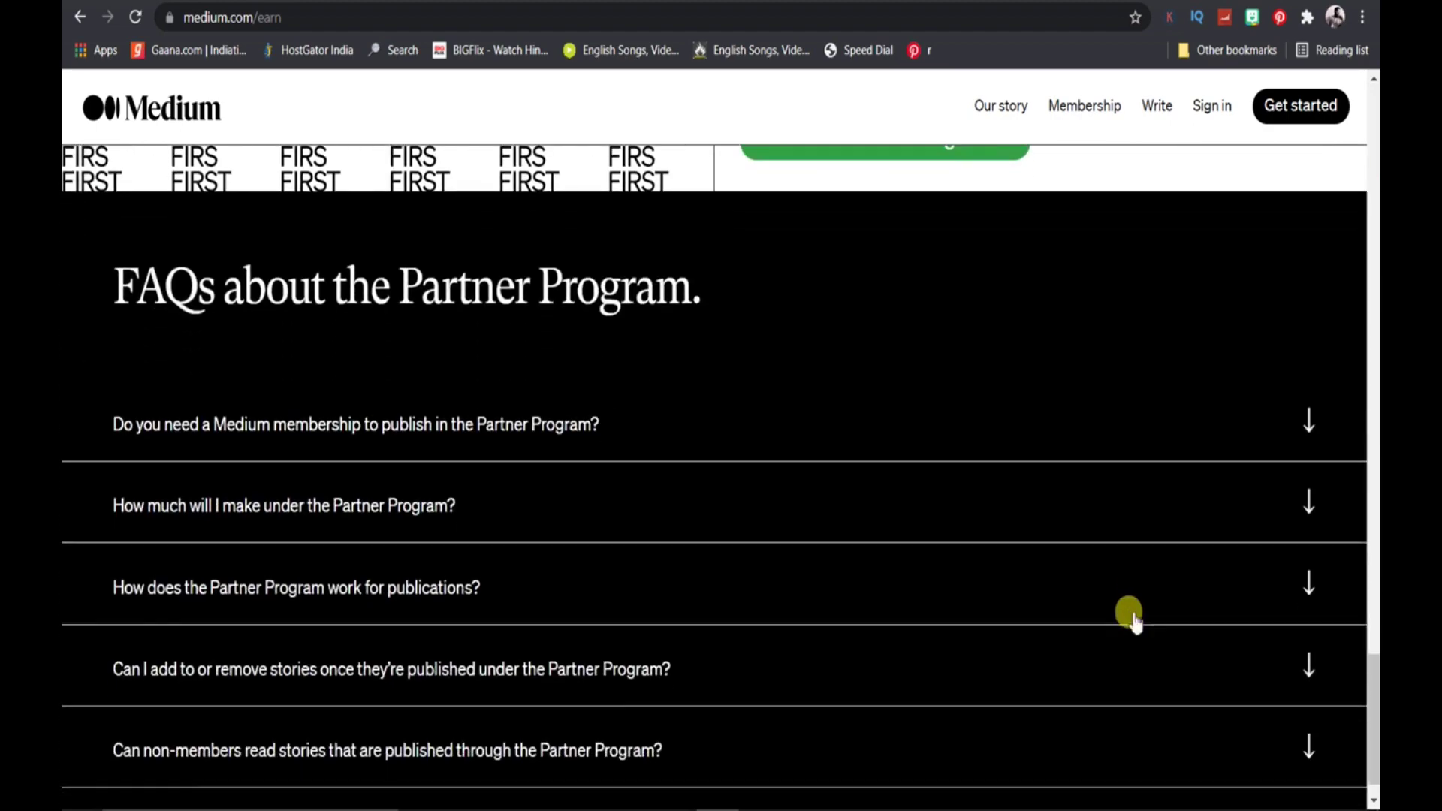
scroll(1134, 617, up, 8)
scroll(1133, 617, up, 3)
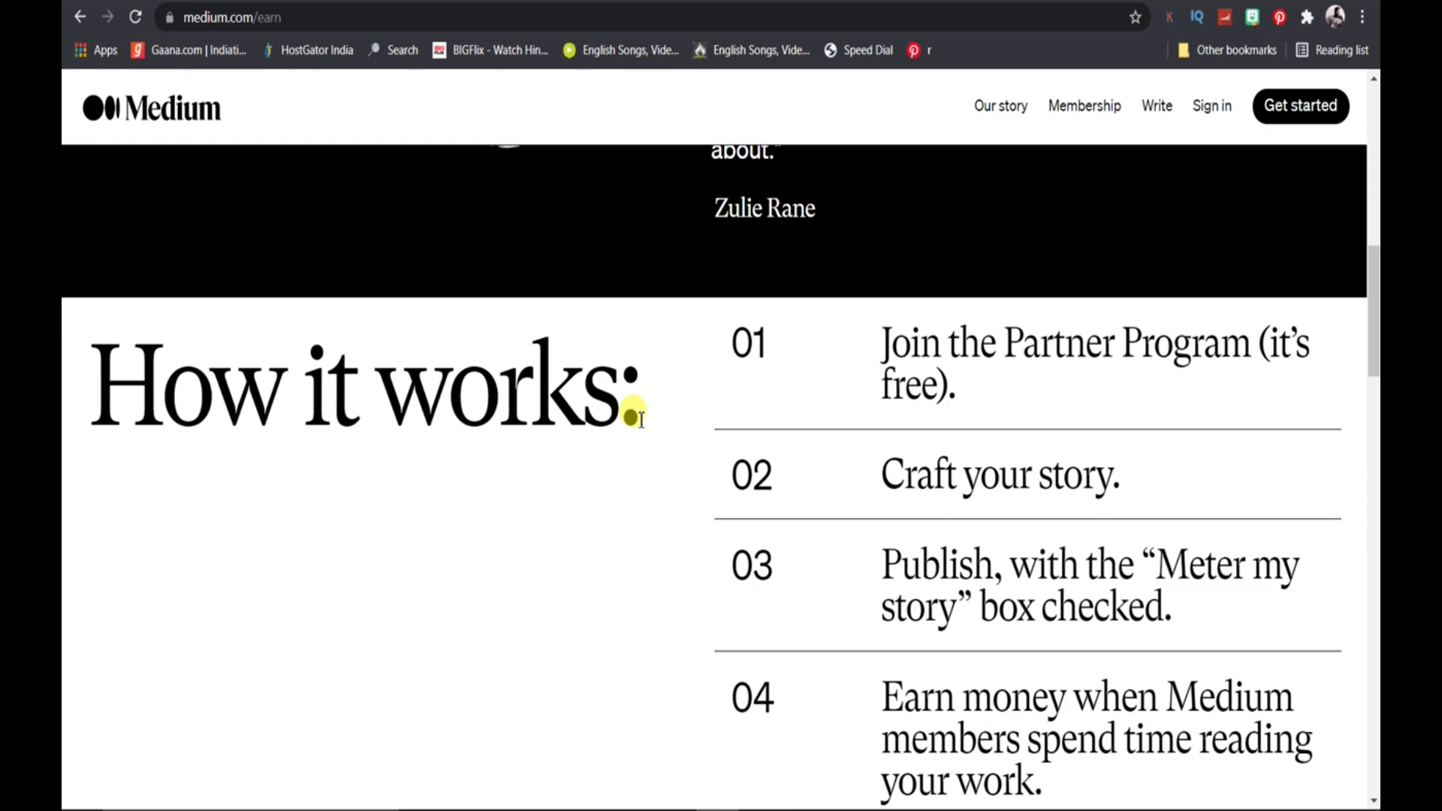
scroll(634, 416, up, 10)
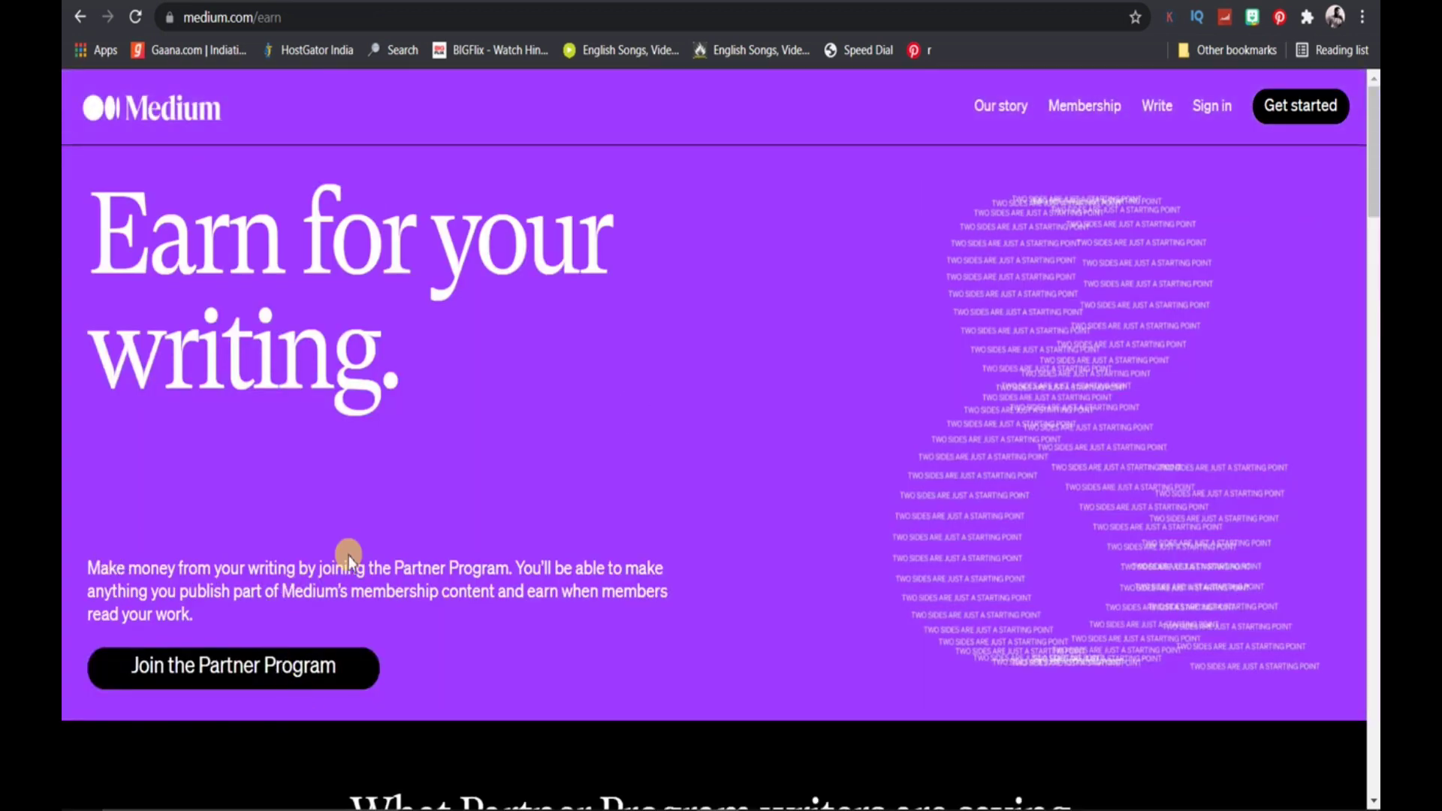